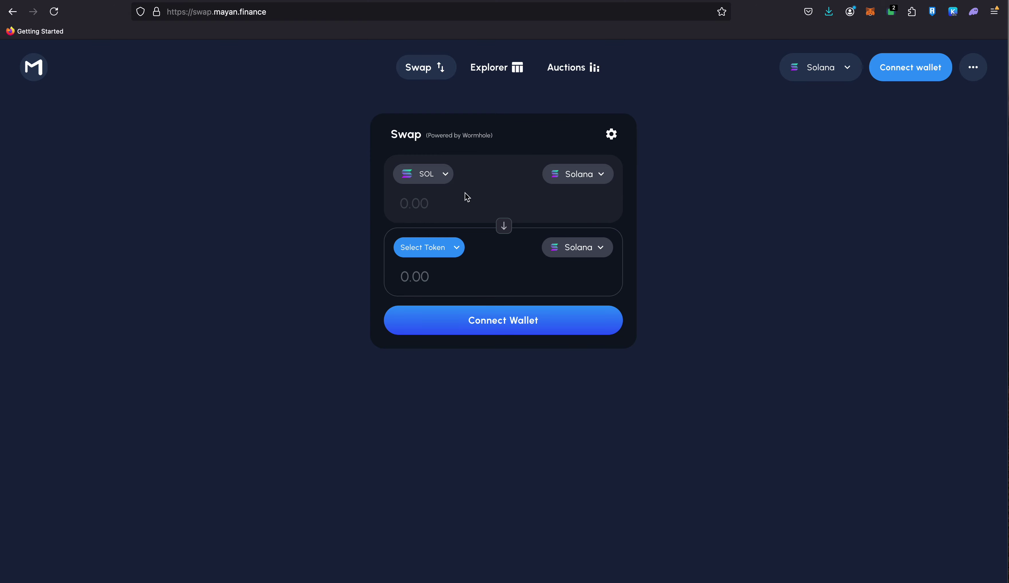
Connect the Phantom wallet to the swap site and approve the connection for the Main account
click(912, 71)
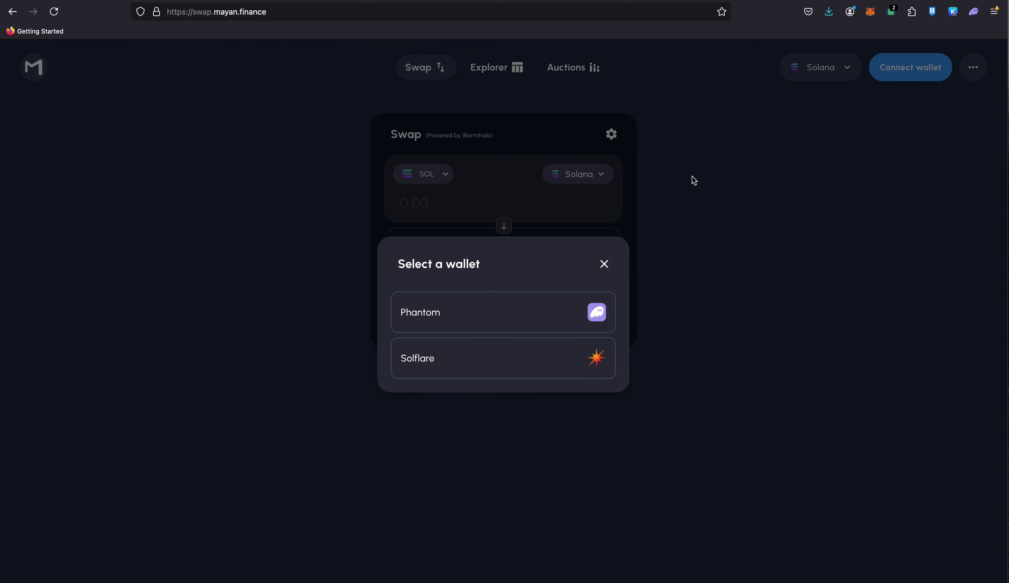
click(500, 317)
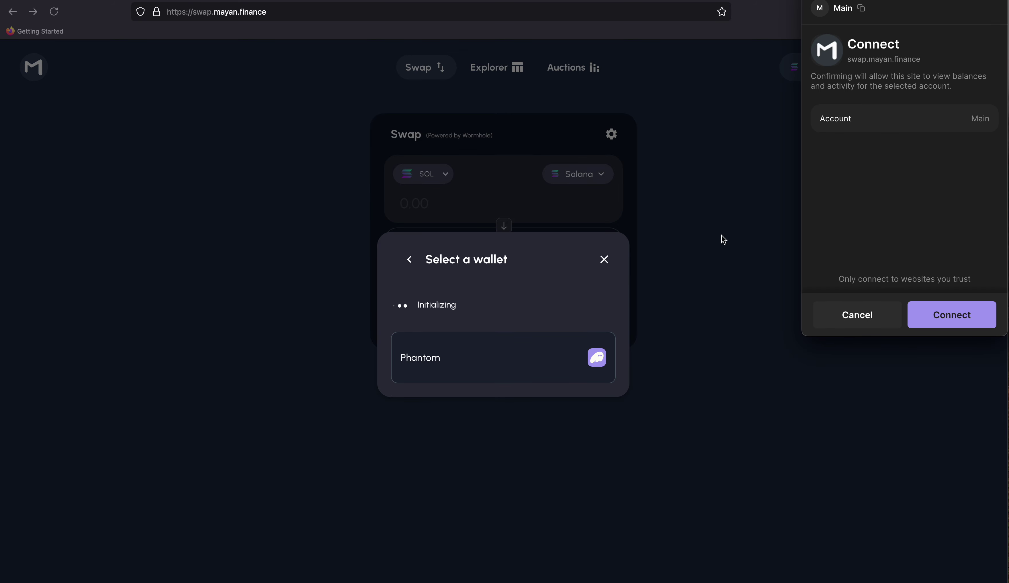
click(956, 319)
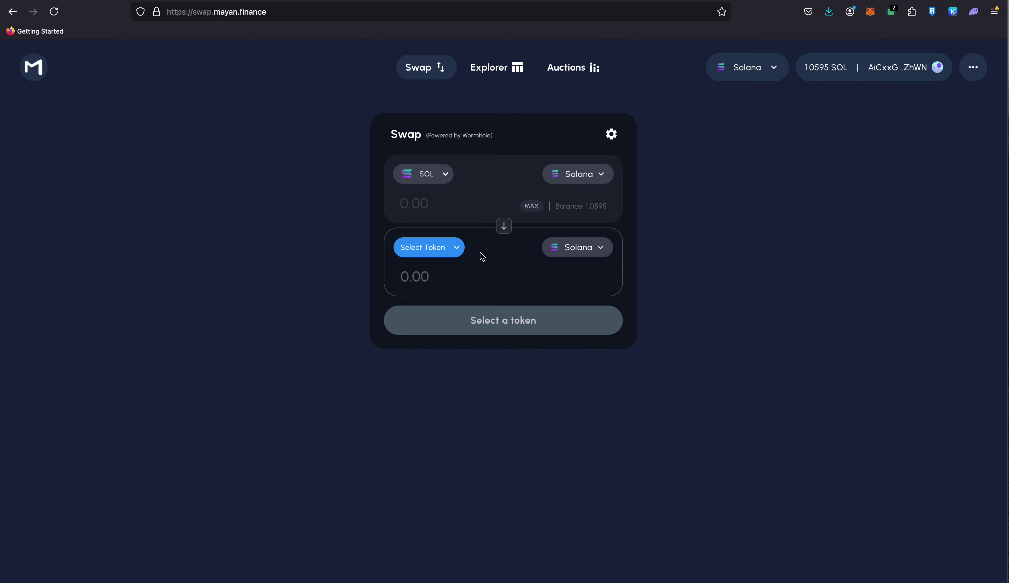
Set up a swap of 1 SOL on Solana to ETH on the Arbitrum network
click(457, 248)
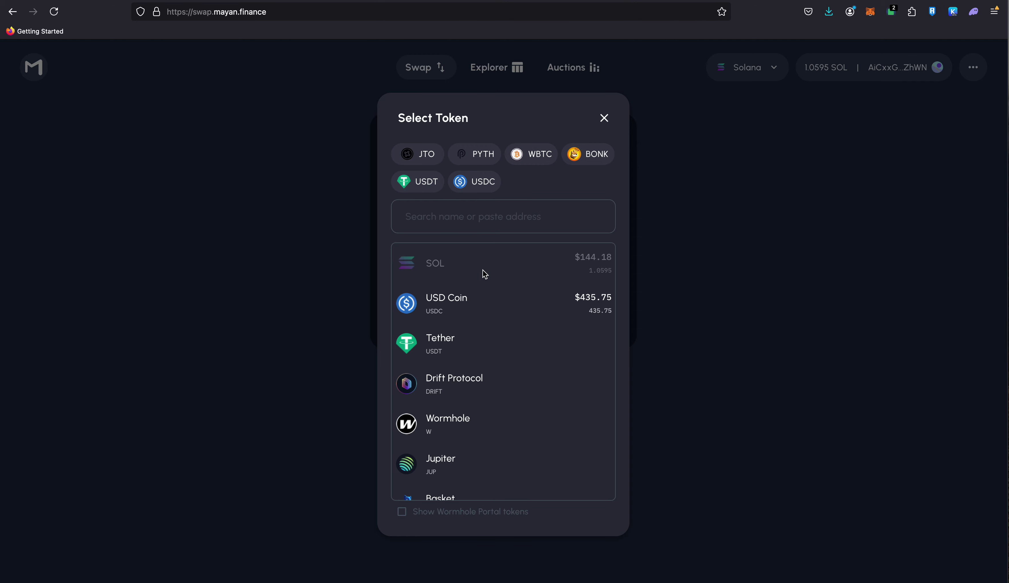
click(605, 120)
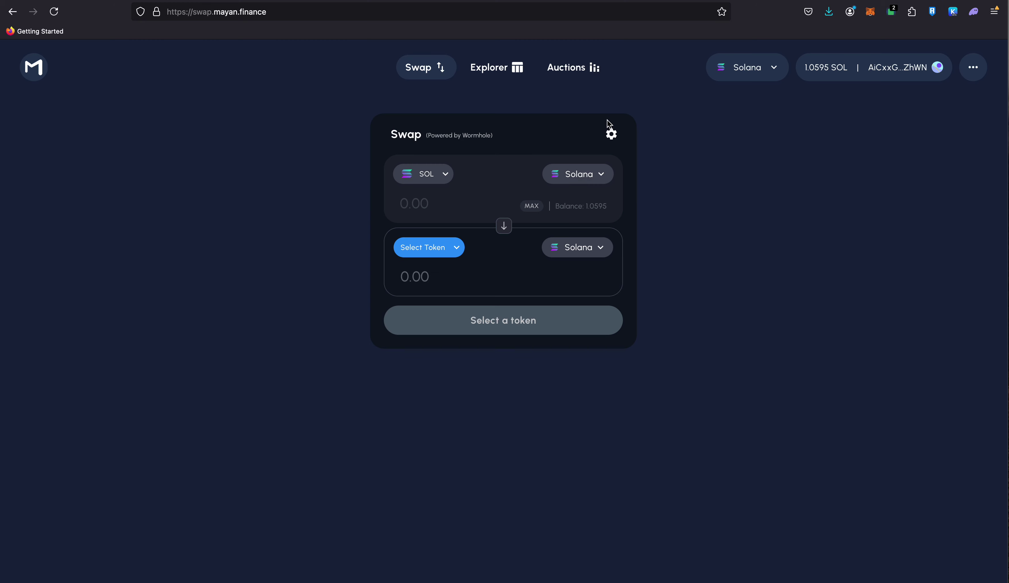
click(572, 254)
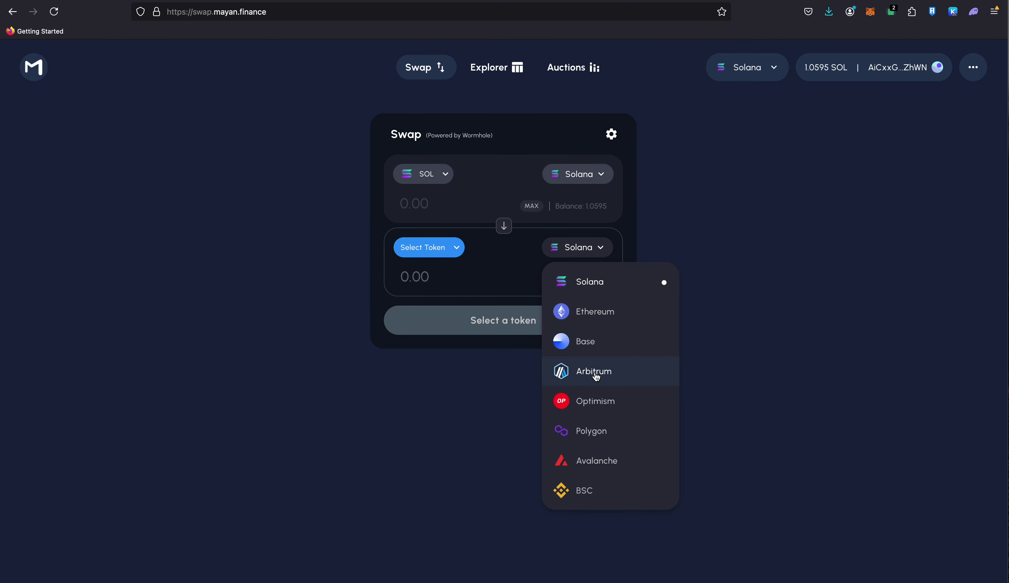
click(596, 375)
click(460, 255)
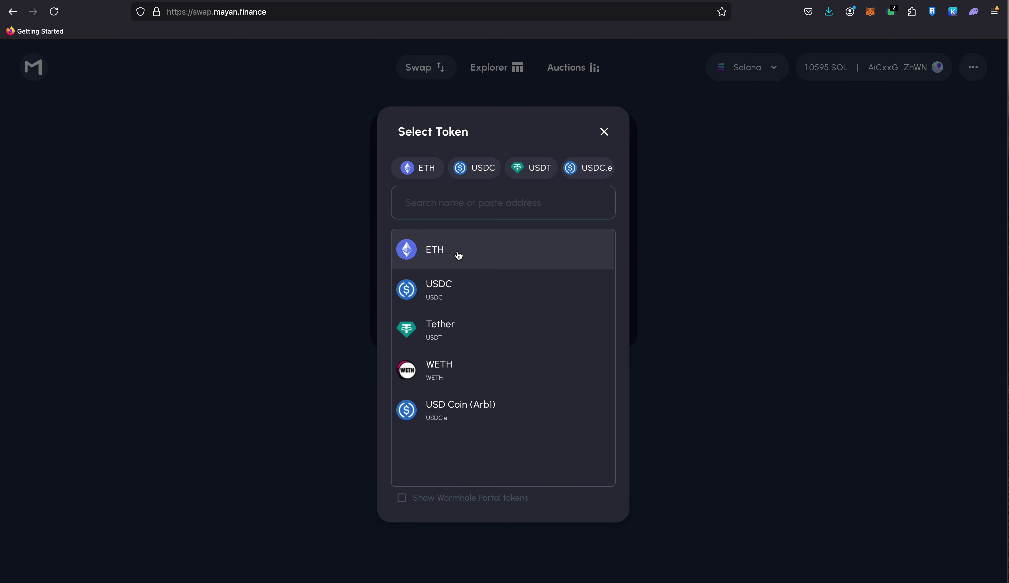
click(443, 255)
click(443, 207)
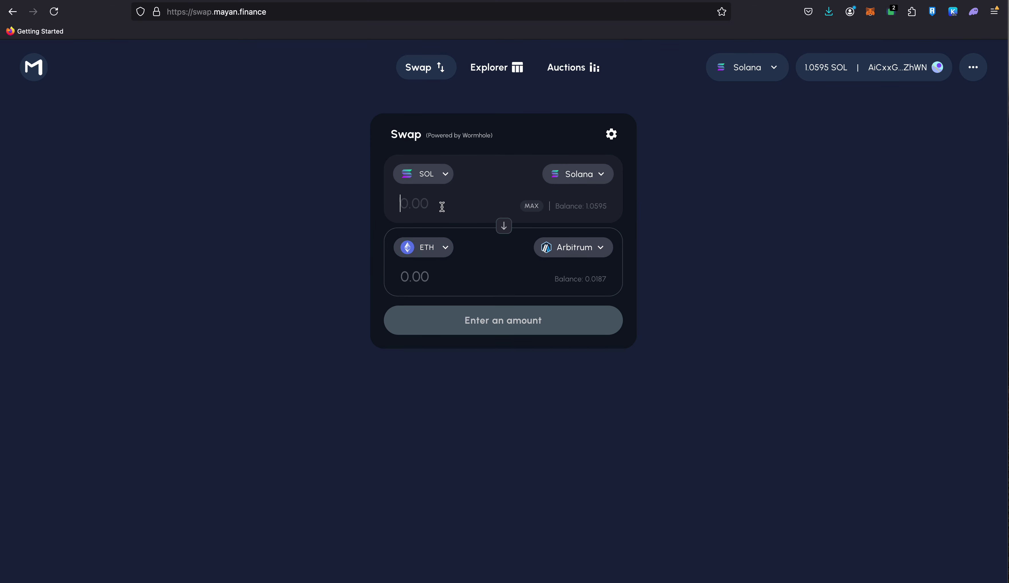
text(1)
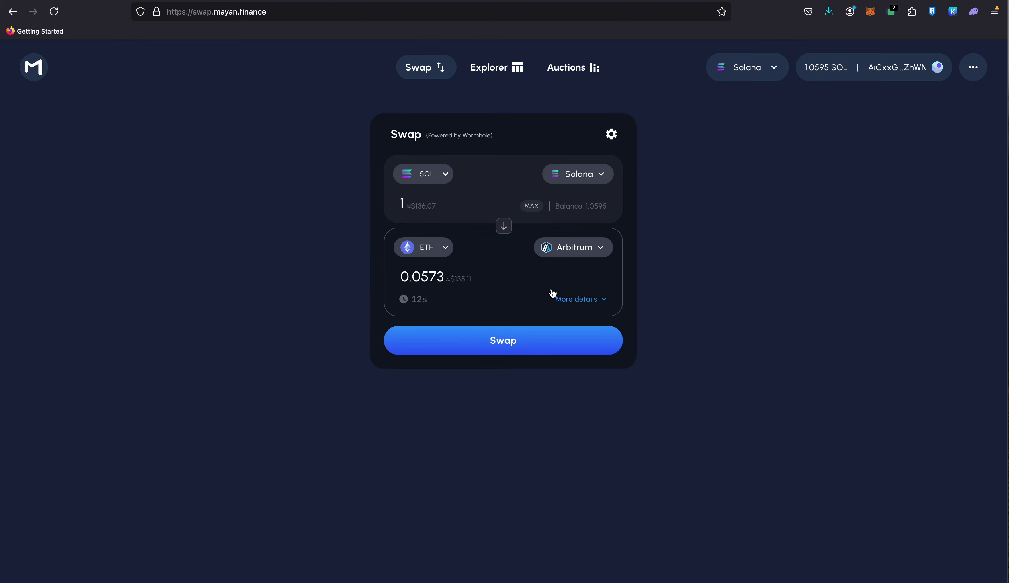
click(612, 136)
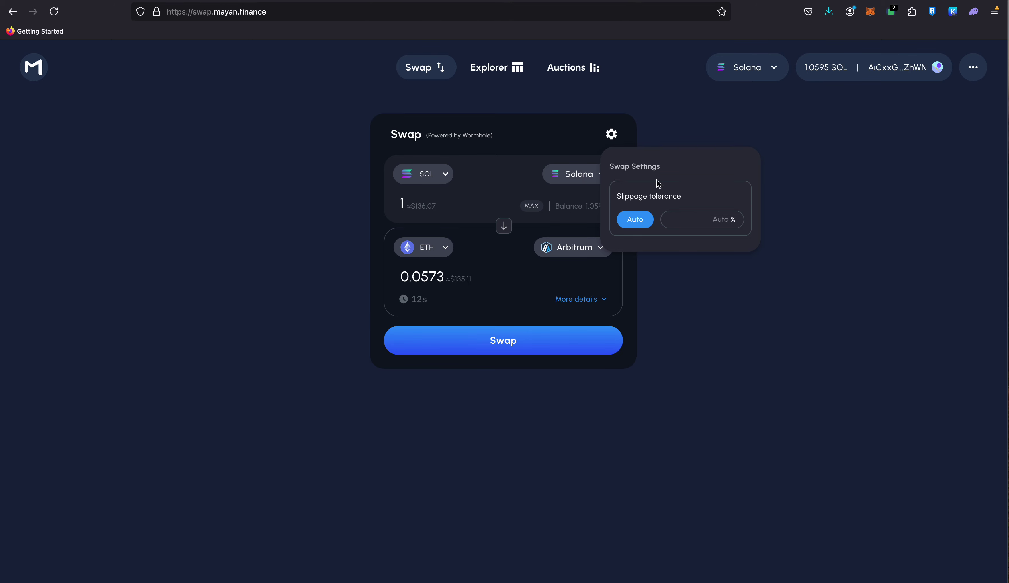
click(663, 279)
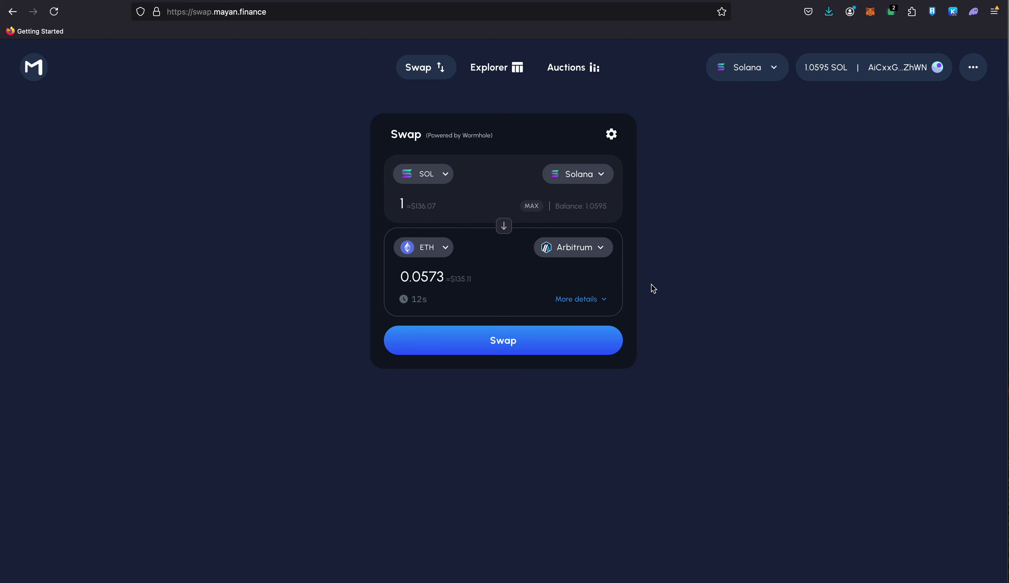
click(508, 346)
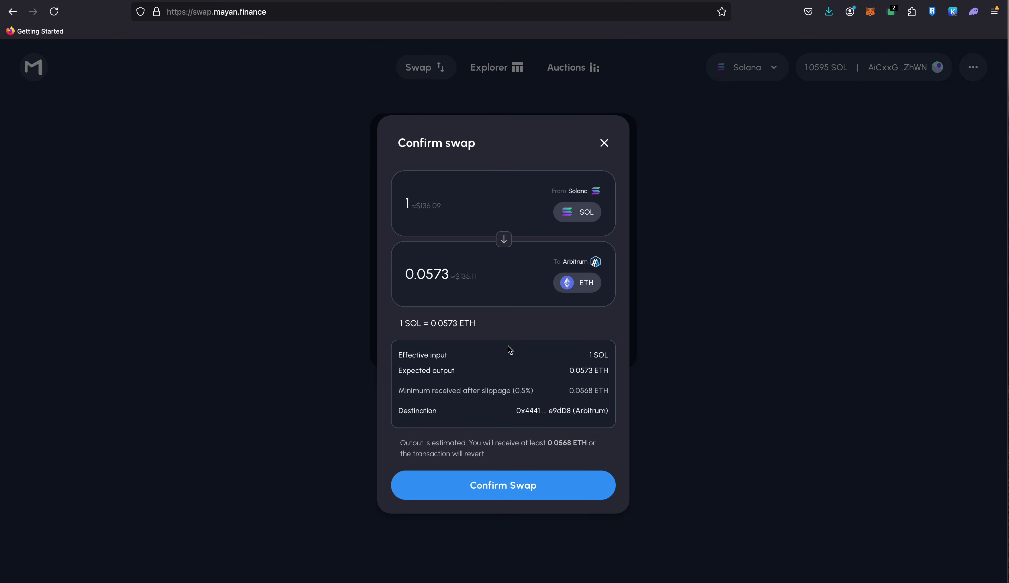
click(521, 491)
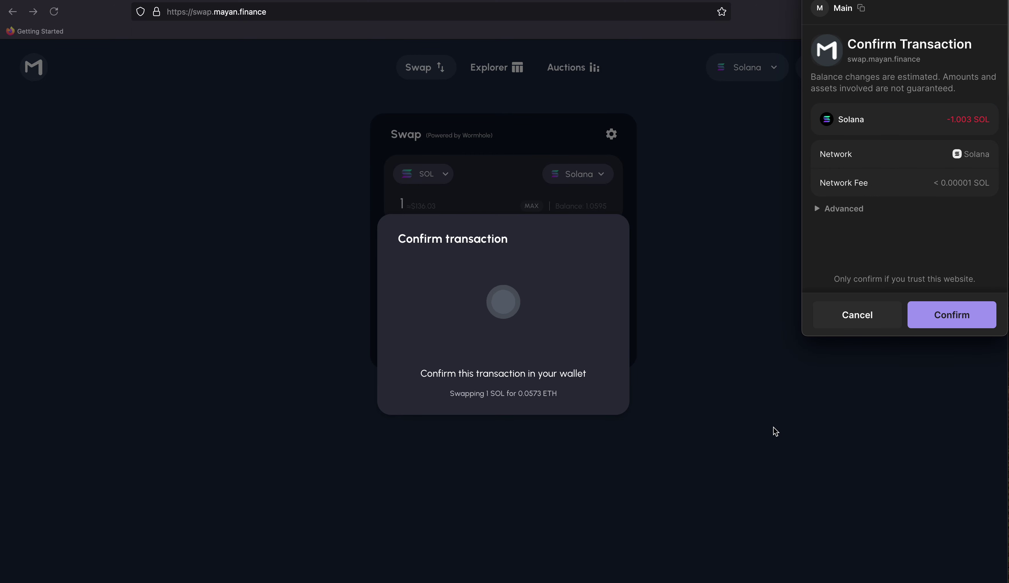
click(860, 315)
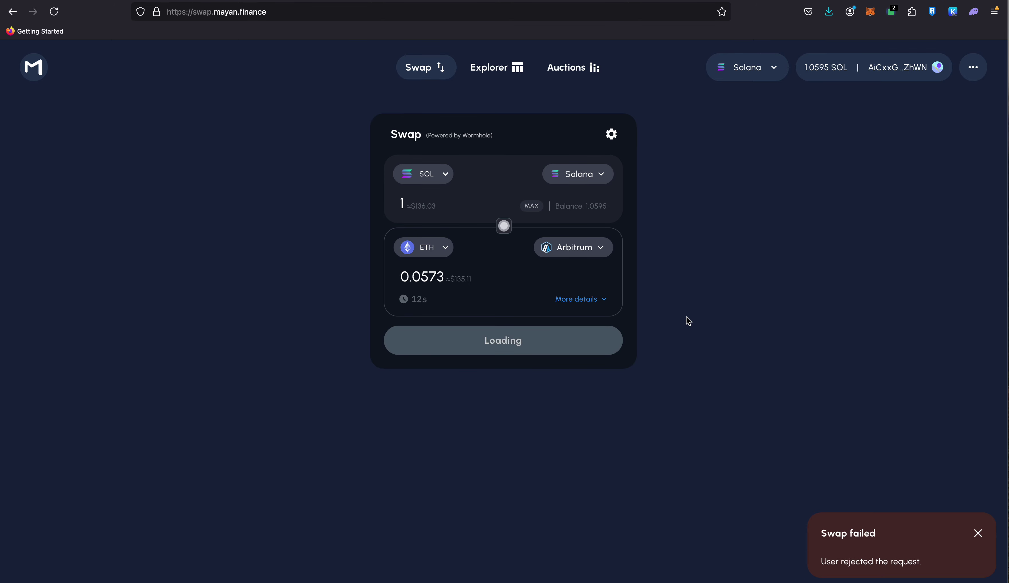
Expand the quote's details, then submit the 1 SOL to ETH swap and approve the transaction in the Phantom wallet
click(602, 304)
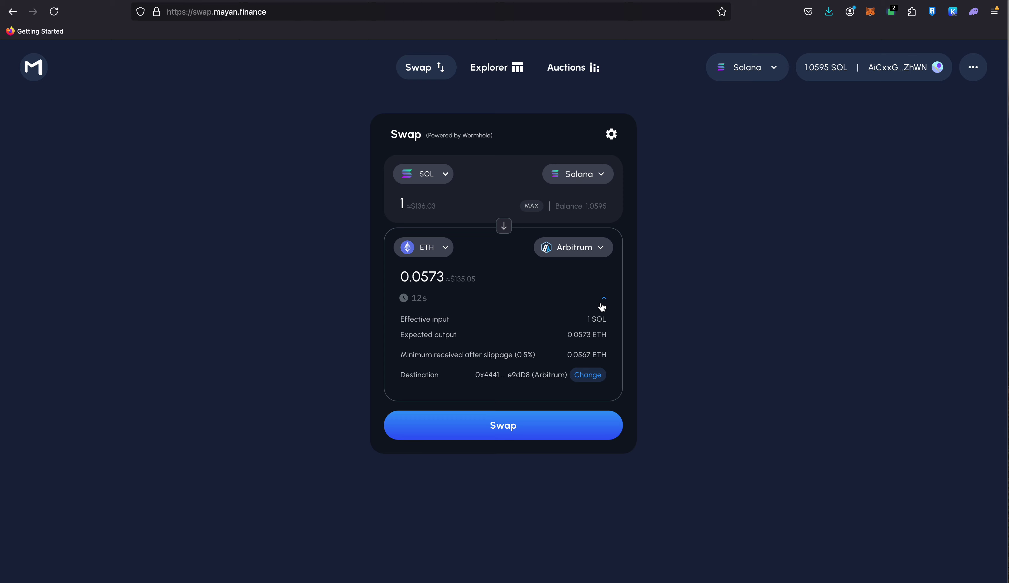
click(512, 428)
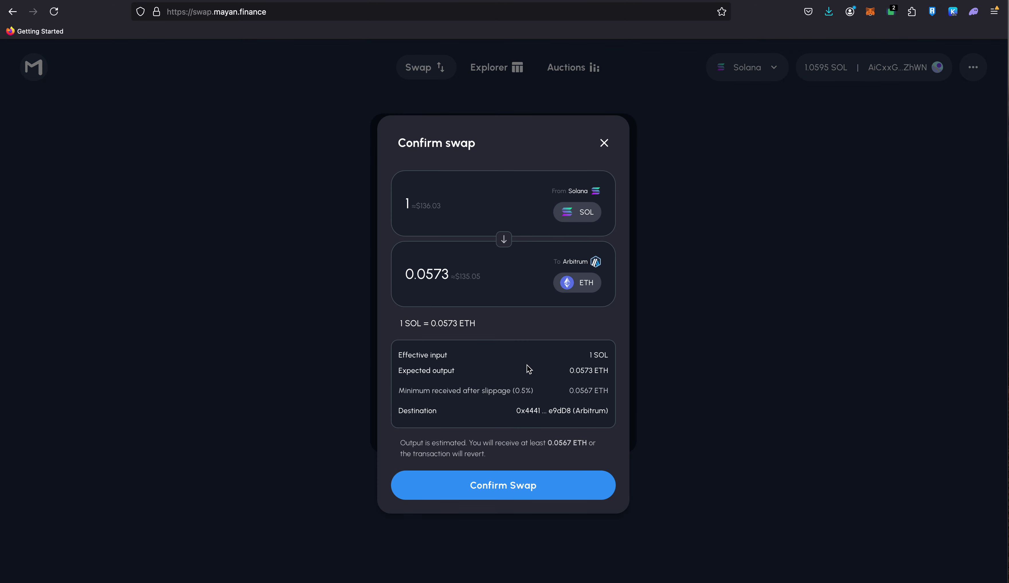
click(533, 494)
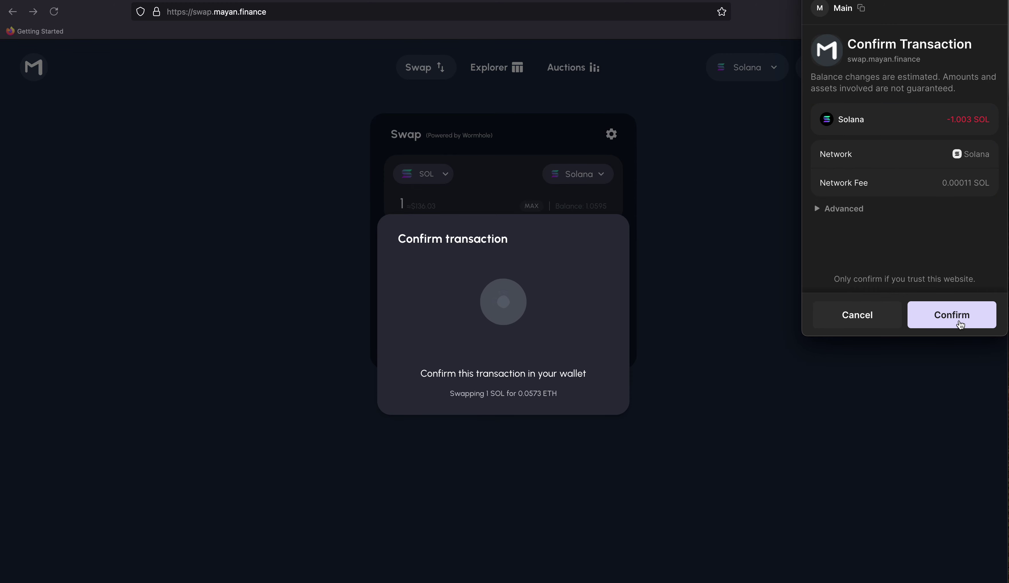
click(959, 323)
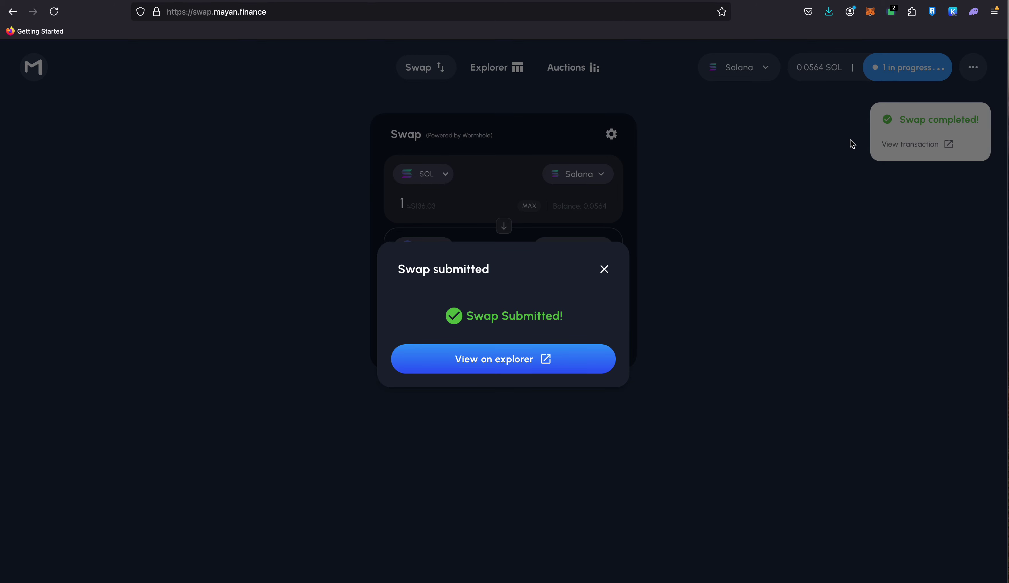
Switch the MetaMask wallet from Blast to the Arbitrum One network to check the ETH balance, and close the wallet
click(871, 15)
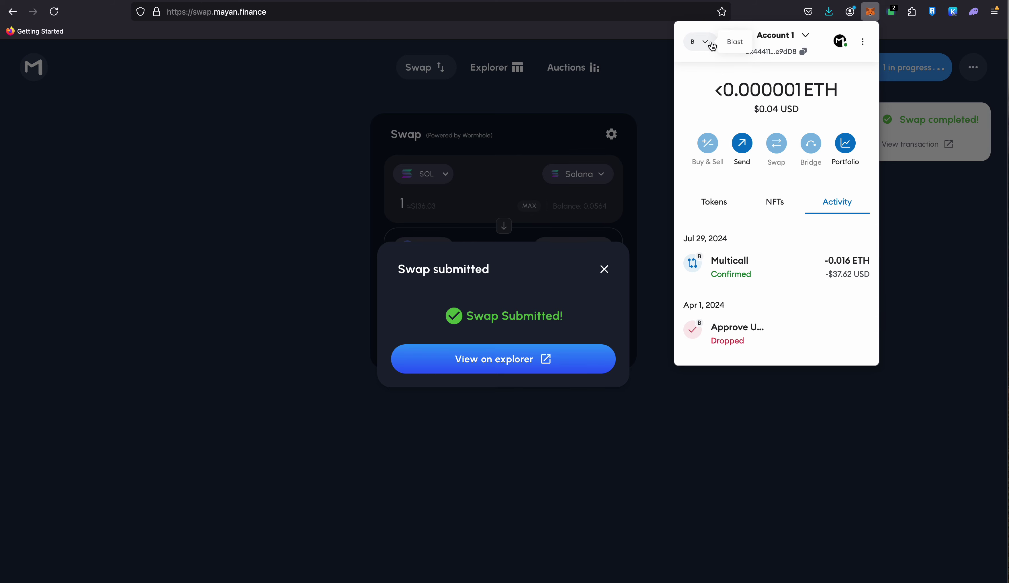
click(709, 49)
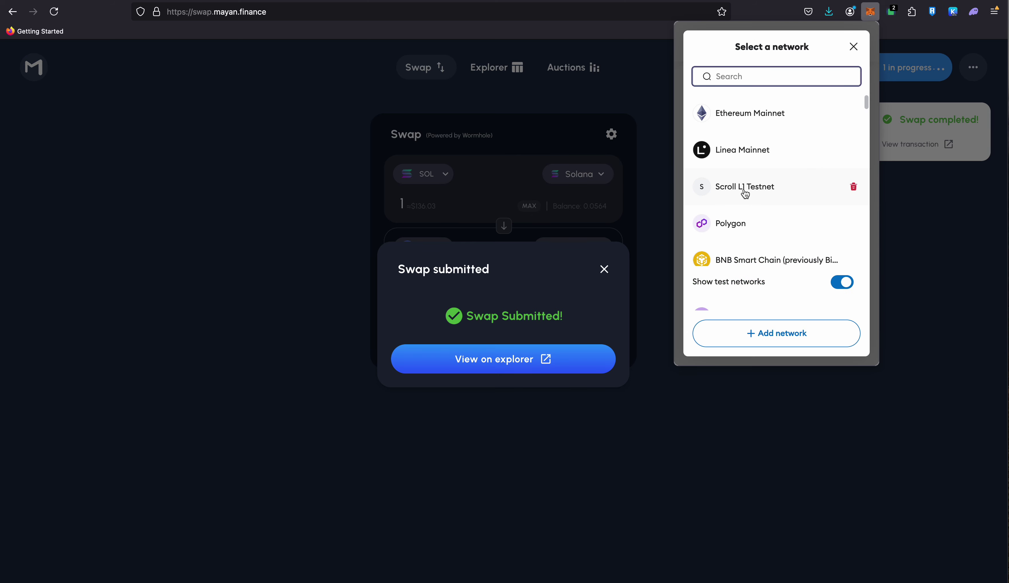
scroll(743, 193, down, 5)
click(746, 126)
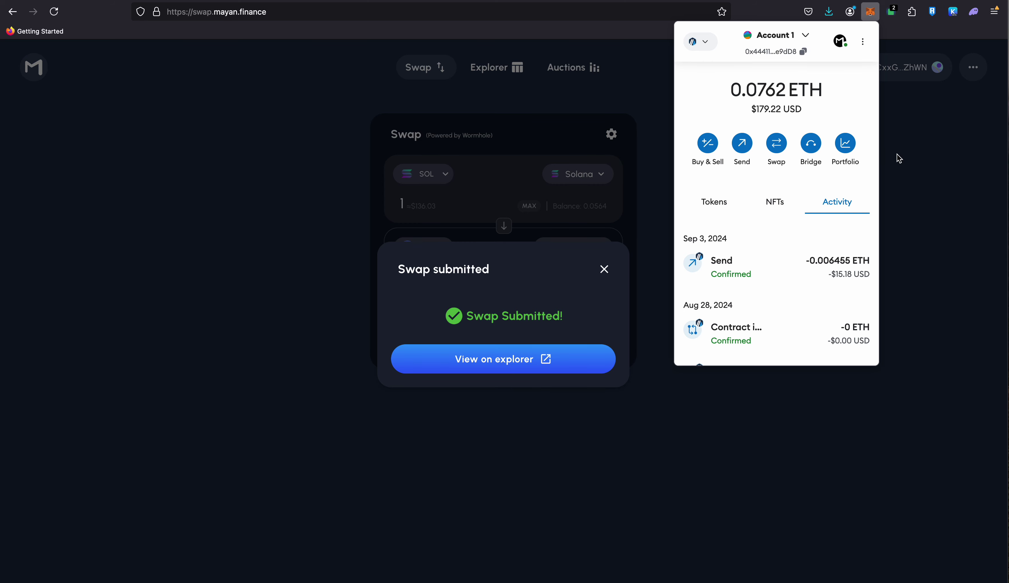
click(918, 148)
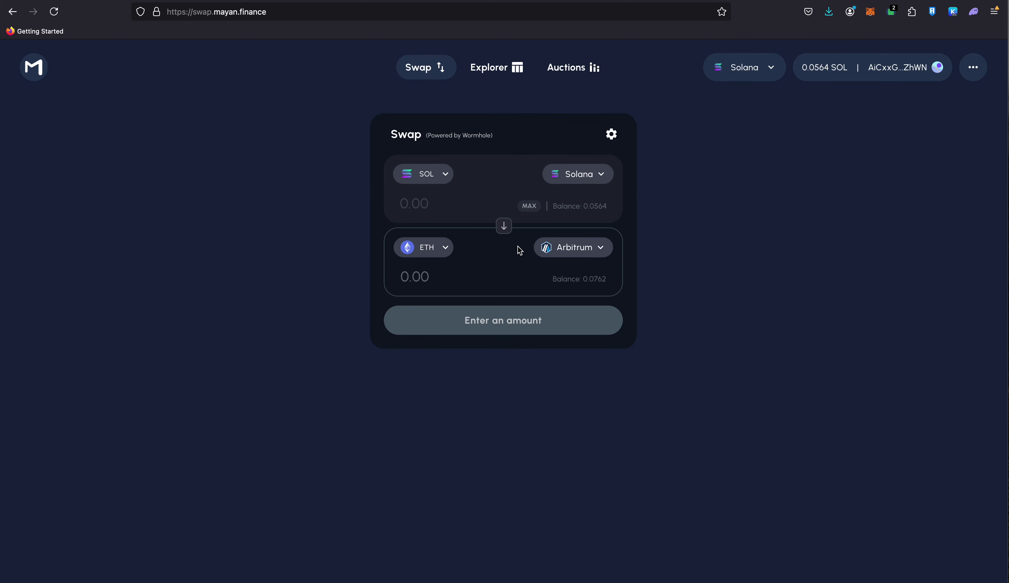
click(592, 178)
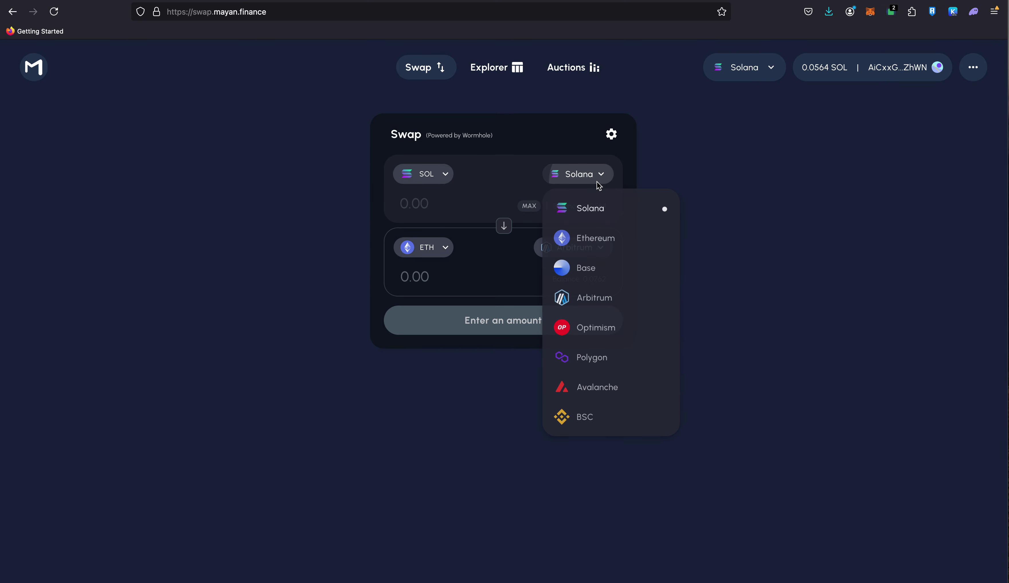
click(593, 236)
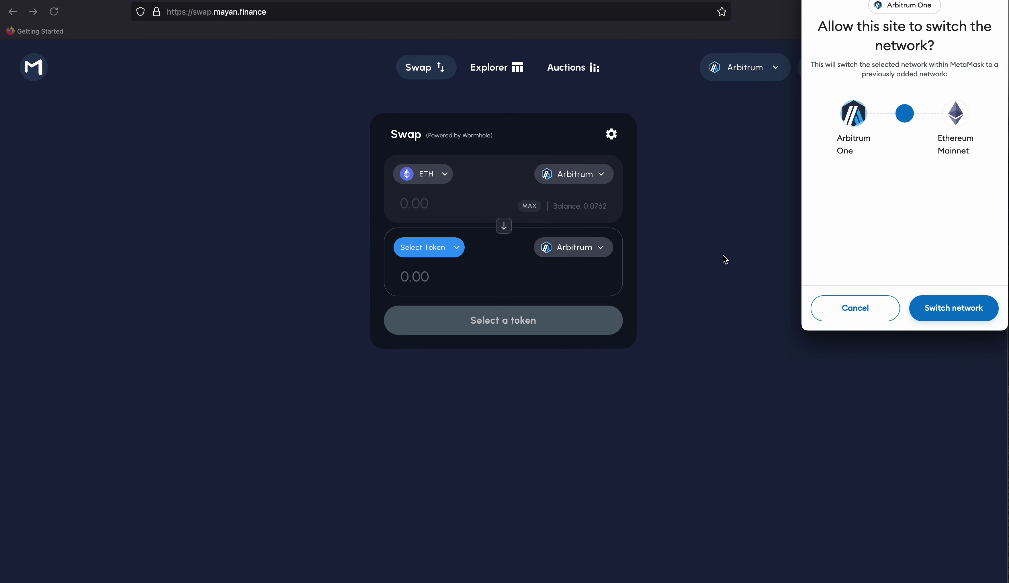
click(850, 316)
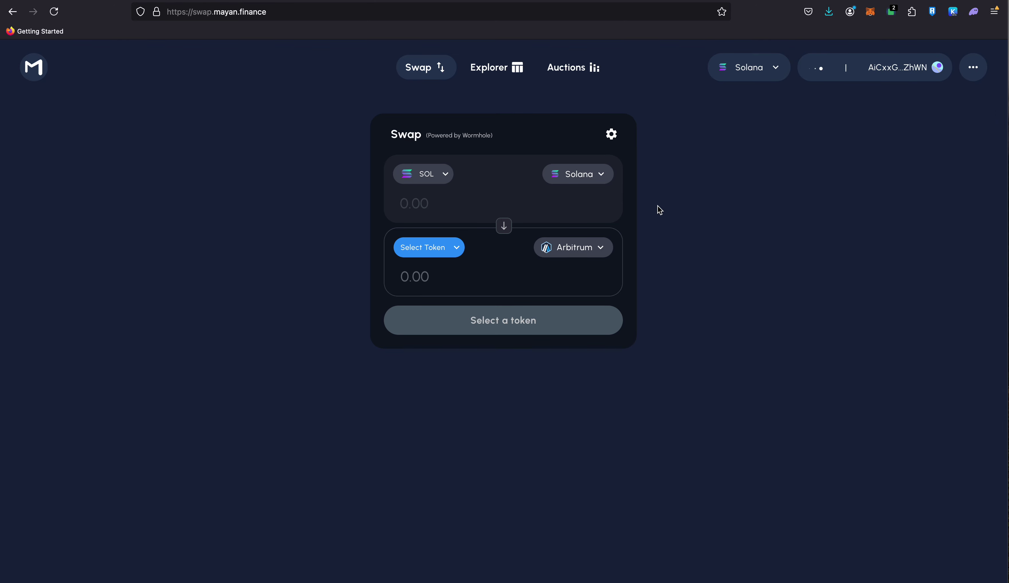
Set the swap's source network to Arbitrum and look through the available destination networks
click(597, 178)
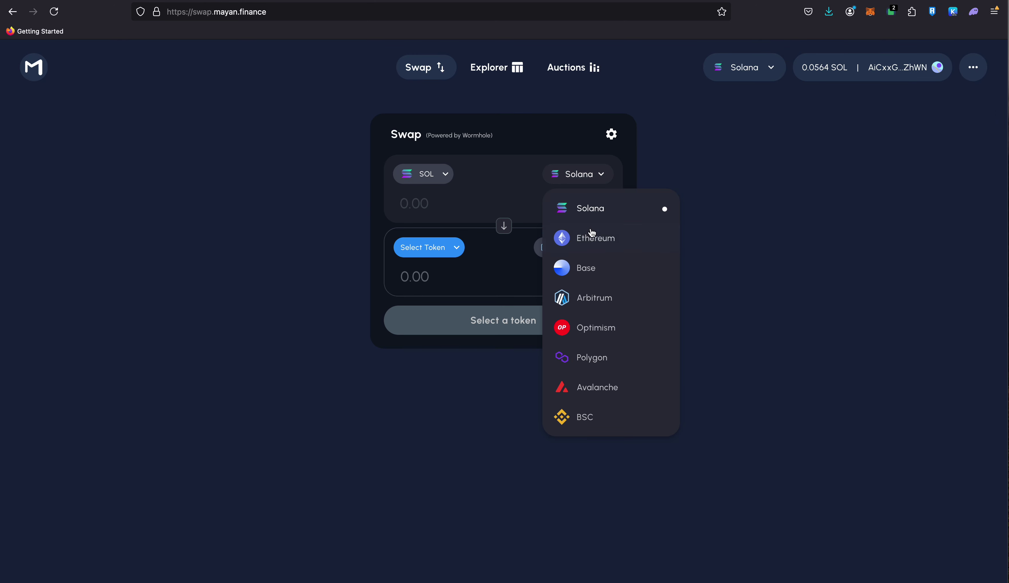
click(592, 297)
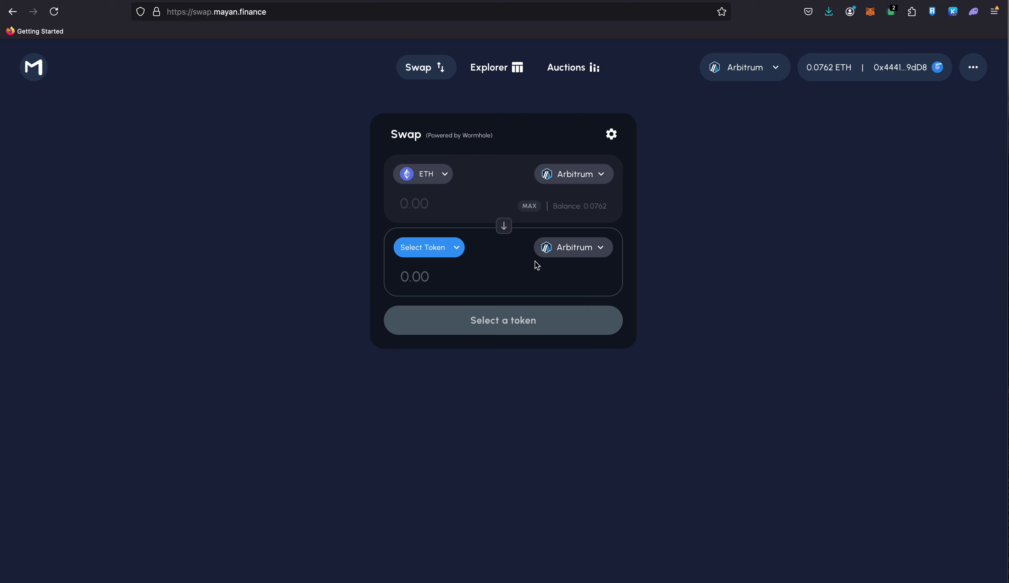
click(600, 252)
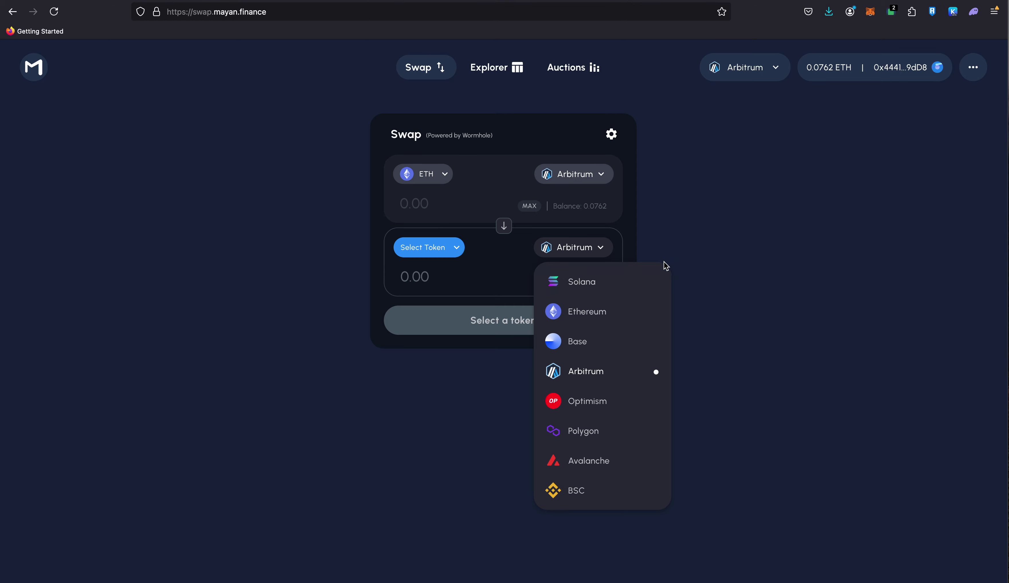
click(652, 237)
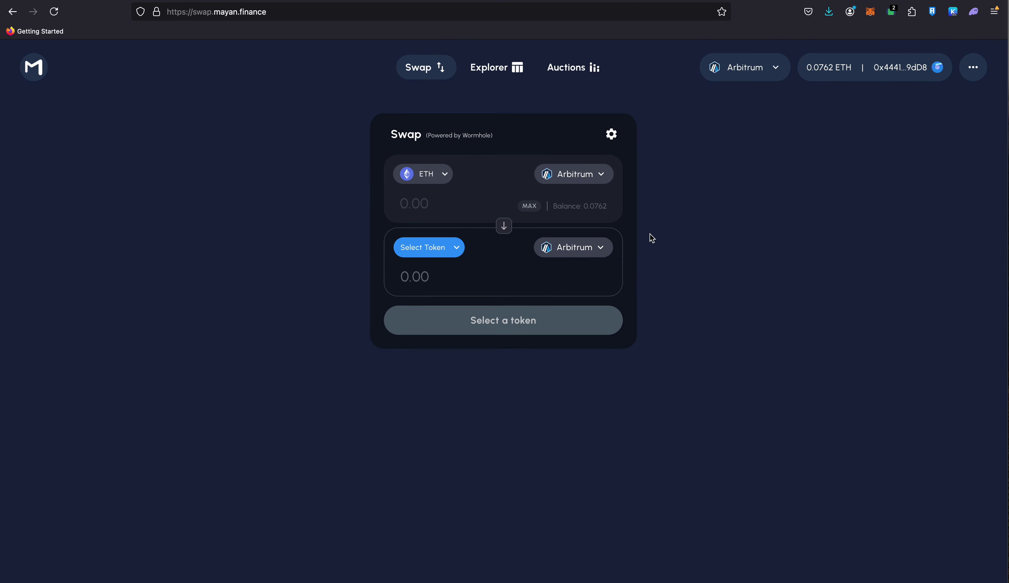